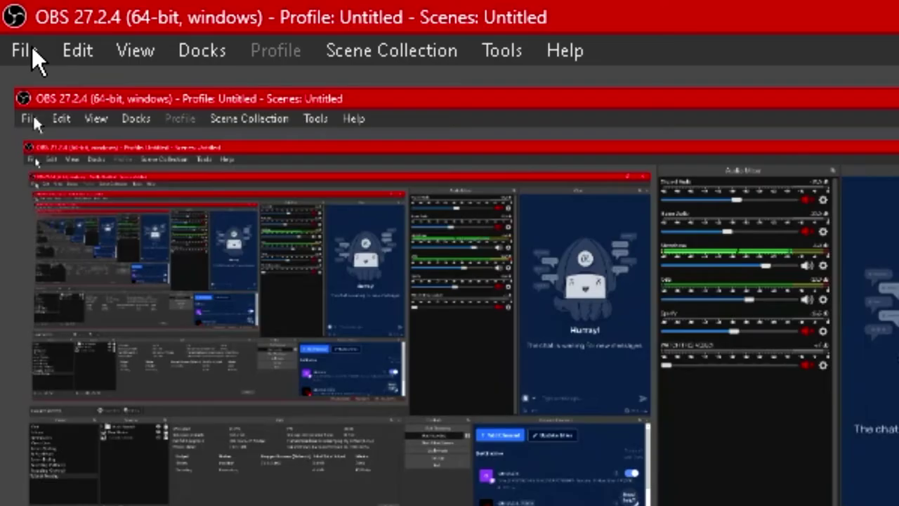
- Open File > Settings and go to the Audio page with sample rate, devices and monitoring options
{"action": "left_click", "coordinate": [34, 47]}
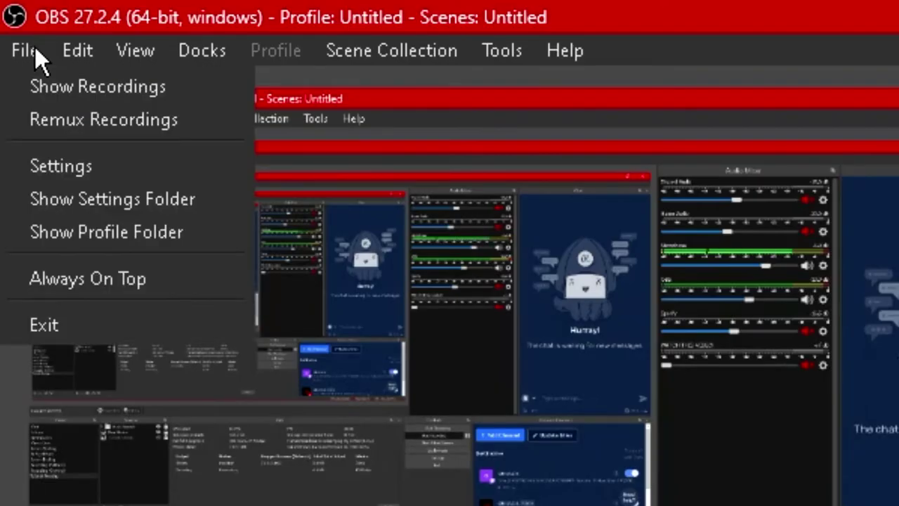
{"action": "left_click", "coordinate": [117, 163]}
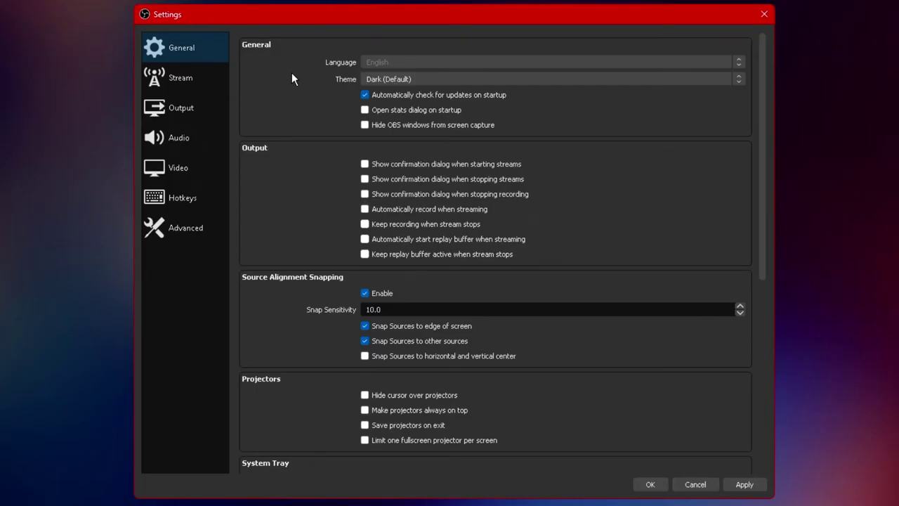
{"action": "left_click", "coordinate": [204, 133]}
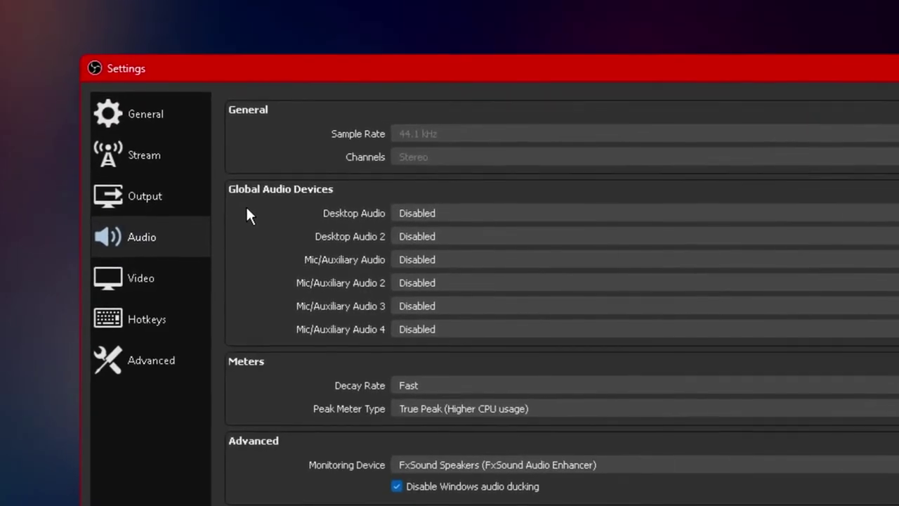
{"action": "left_click", "coordinate": [486, 208]}
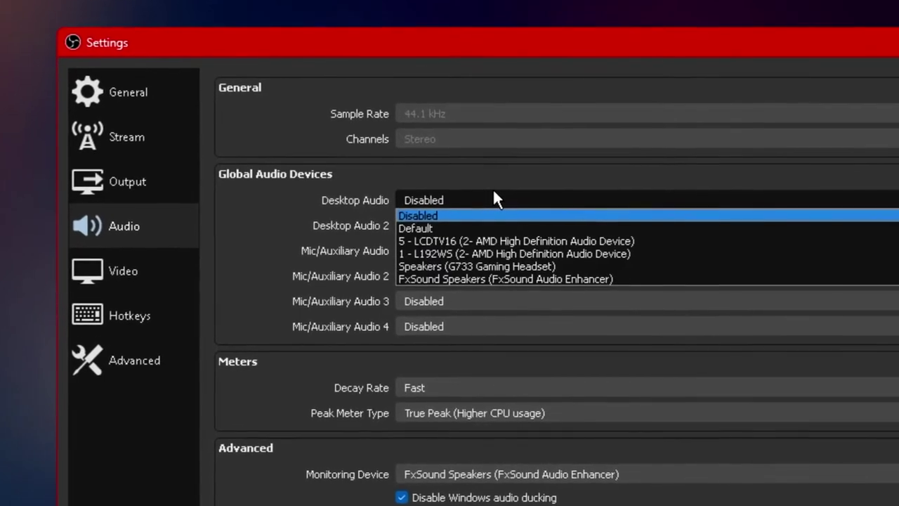
{"action": "left_click", "coordinate": [492, 197]}
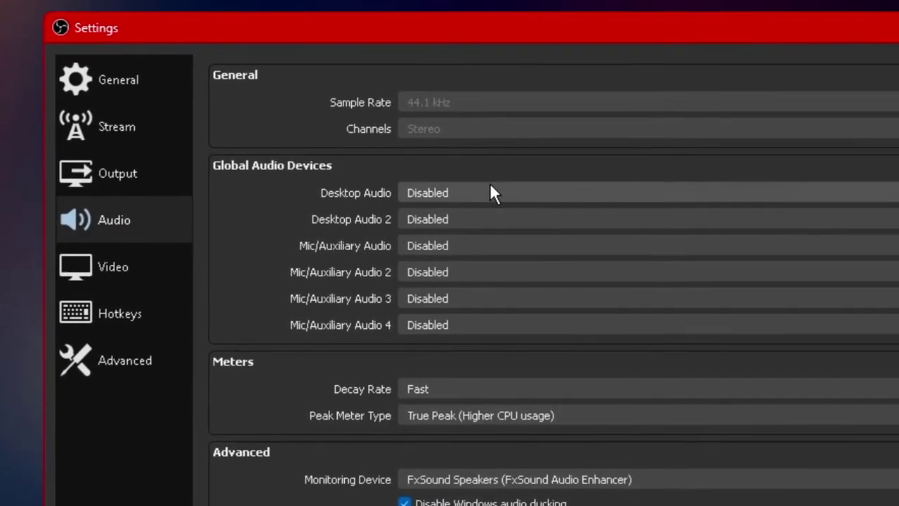
{"action": "left_click", "coordinate": [492, 191]}
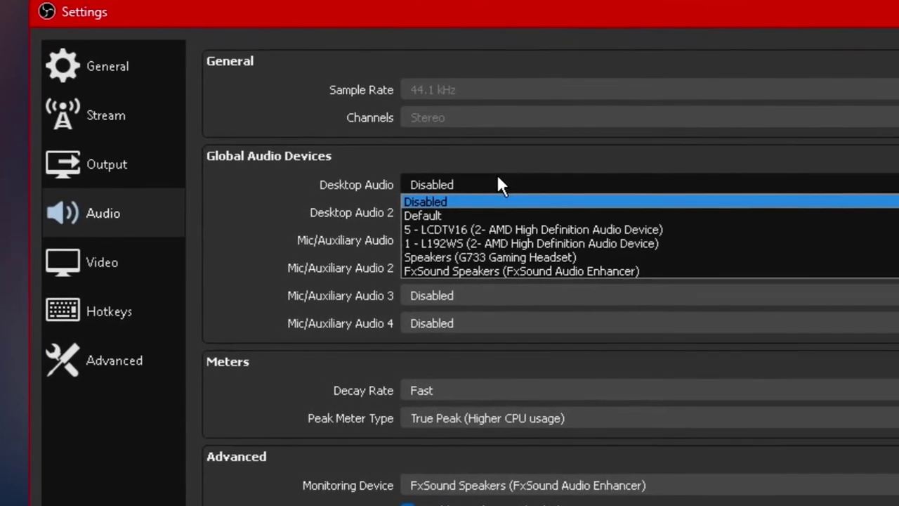
{"action": "left_click", "coordinate": [496, 177]}
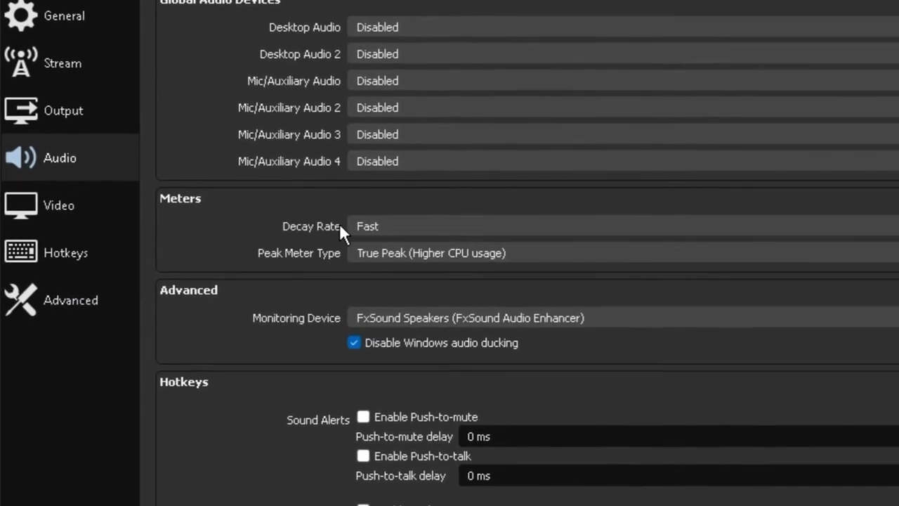
{"action": "left_click", "coordinate": [512, 226]}
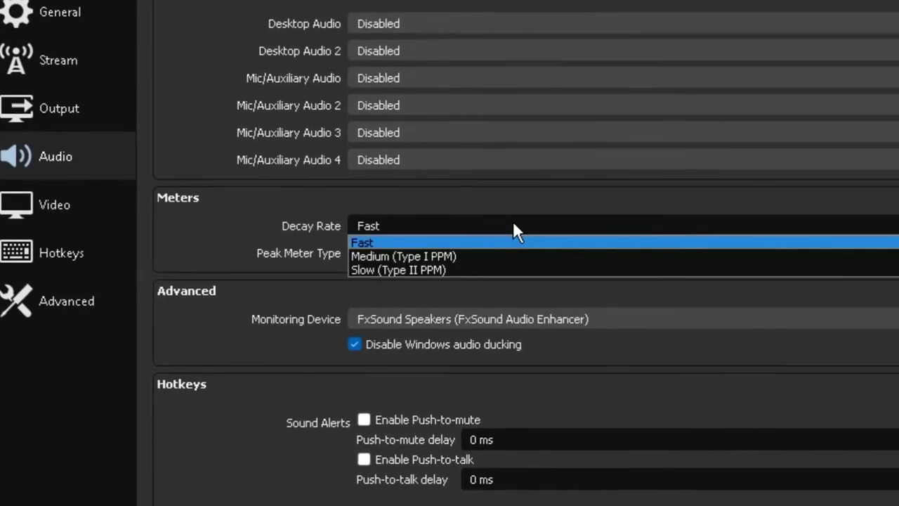
{"action": "left_click", "coordinate": [554, 220]}
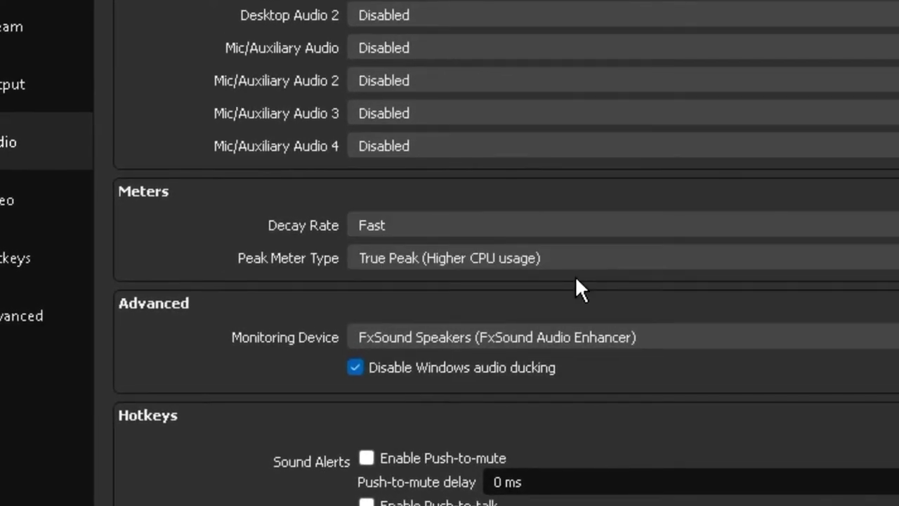
{"action": "left_click", "coordinate": [586, 247]}
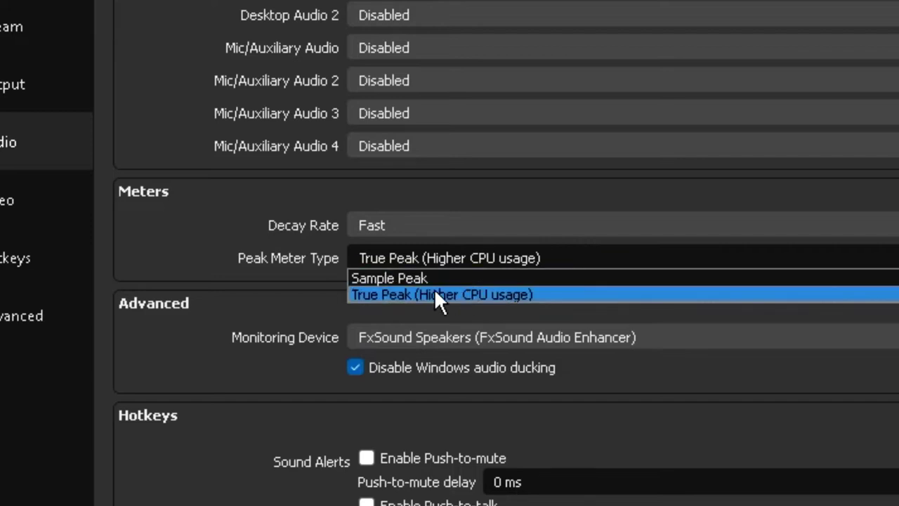
{"action": "left_click", "coordinate": [548, 259]}
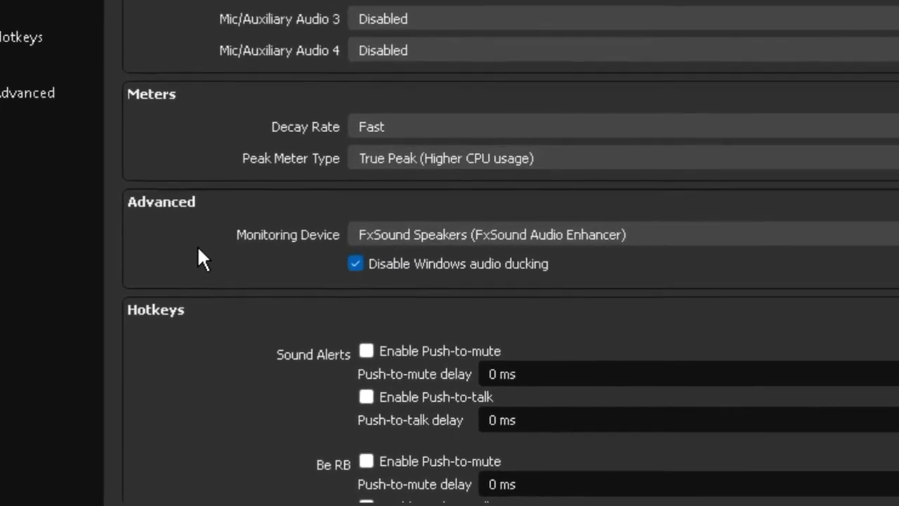
{"action": "left_click", "coordinate": [365, 234]}
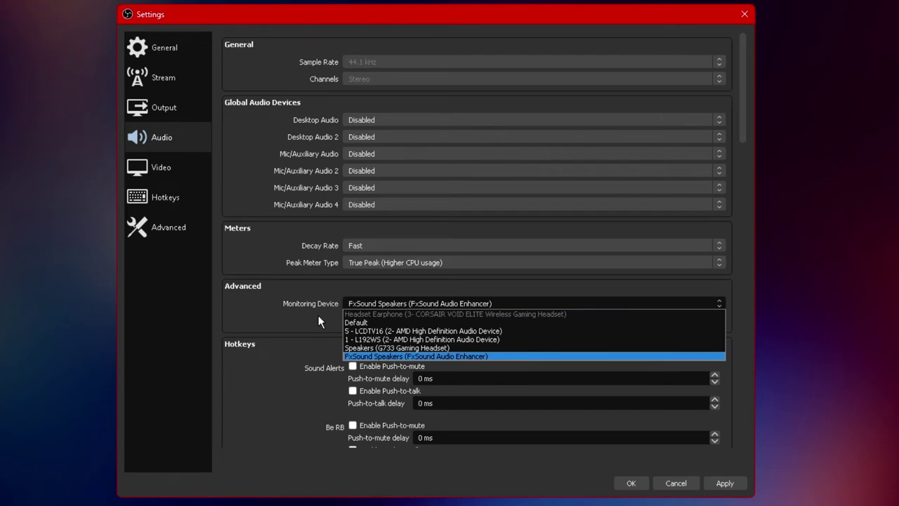
{"action": "left_click", "coordinate": [380, 301]}
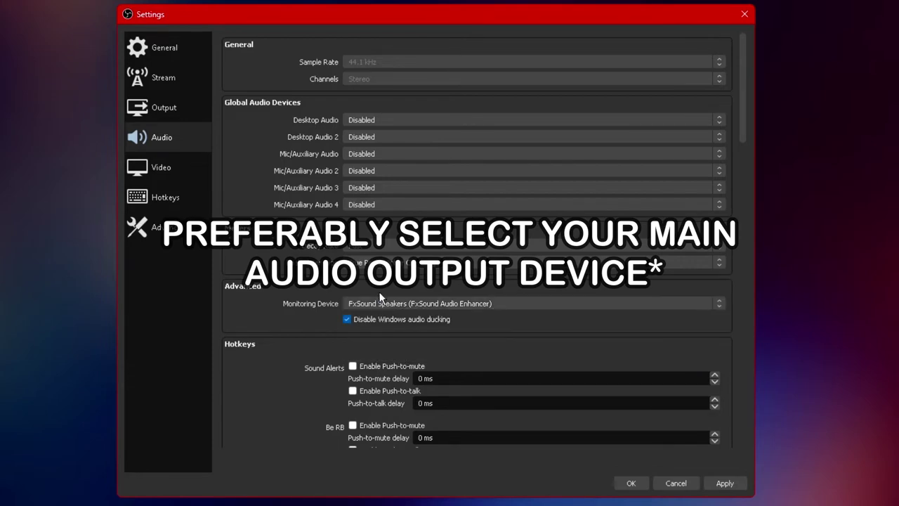
{"action": "scroll", "coordinate": [289, 295], "scroll_direction": "down", "scroll_amount": 5}
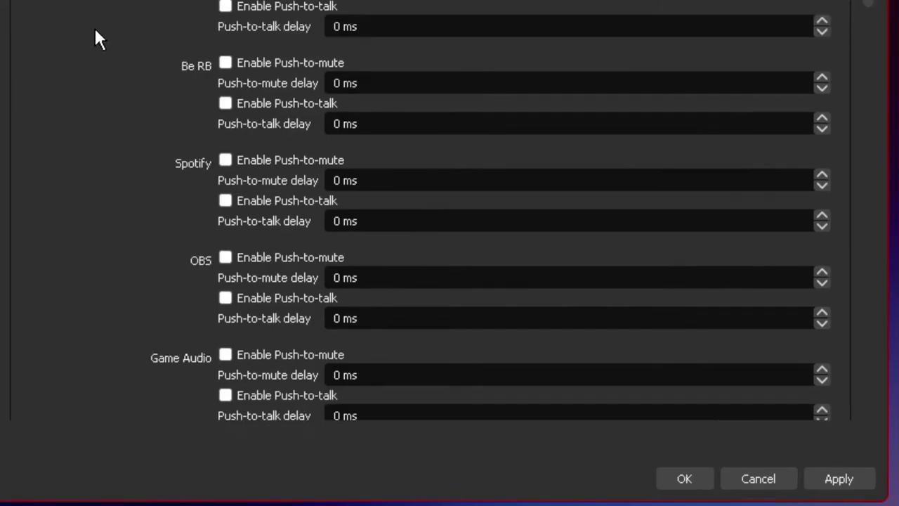
{"action": "scroll", "coordinate": [99, 38], "scroll_direction": "down", "scroll_amount": 3}
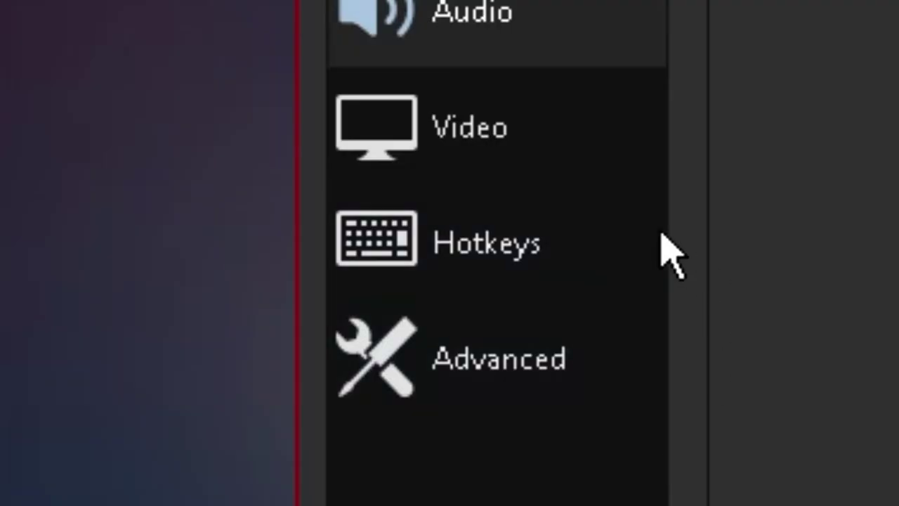
{"action": "left_click", "coordinate": [660, 251]}
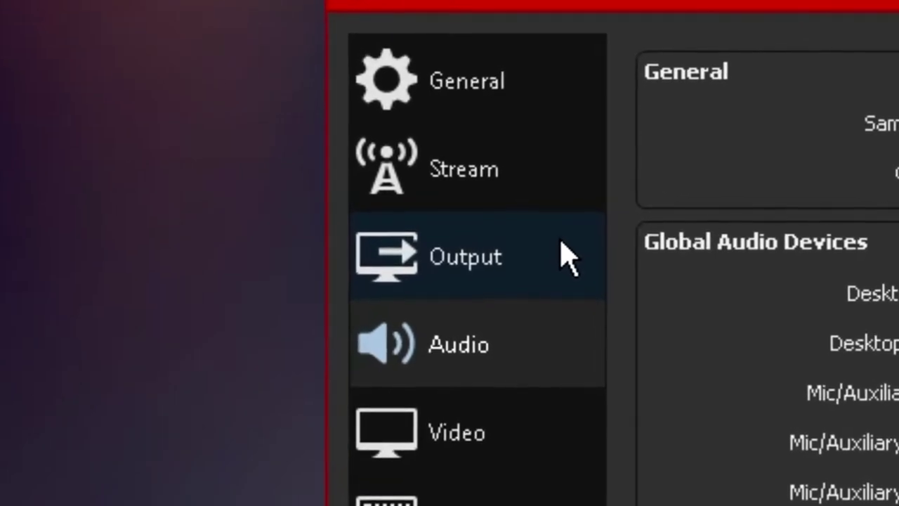
- Show the Output settings' audio tracks: Track 1 at 320 bitrate, Tracks 2–6 at 64
{"action": "left_click", "coordinate": [552, 242]}
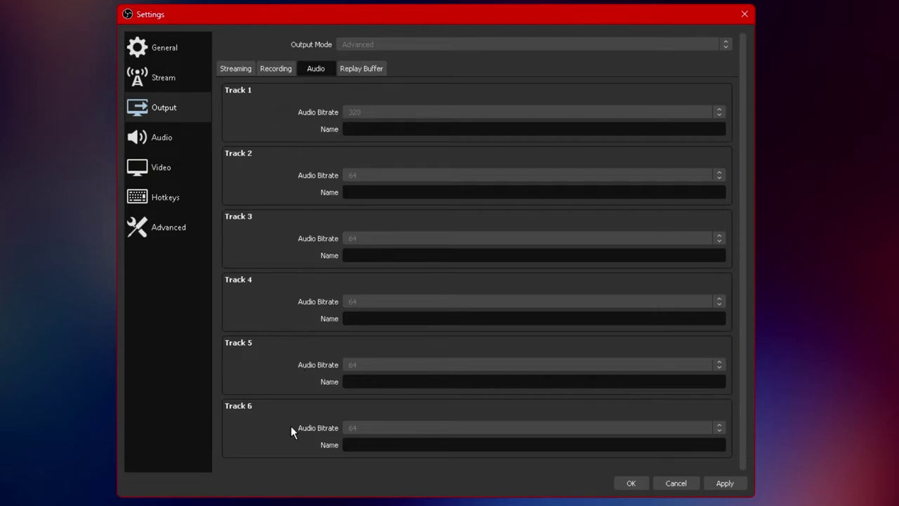
- Review the Streaming and Recording audio tracks and encoders, then apply and close the settings
{"action": "scroll", "coordinate": [430, 83], "scroll_direction": "down", "scroll_amount": 1}
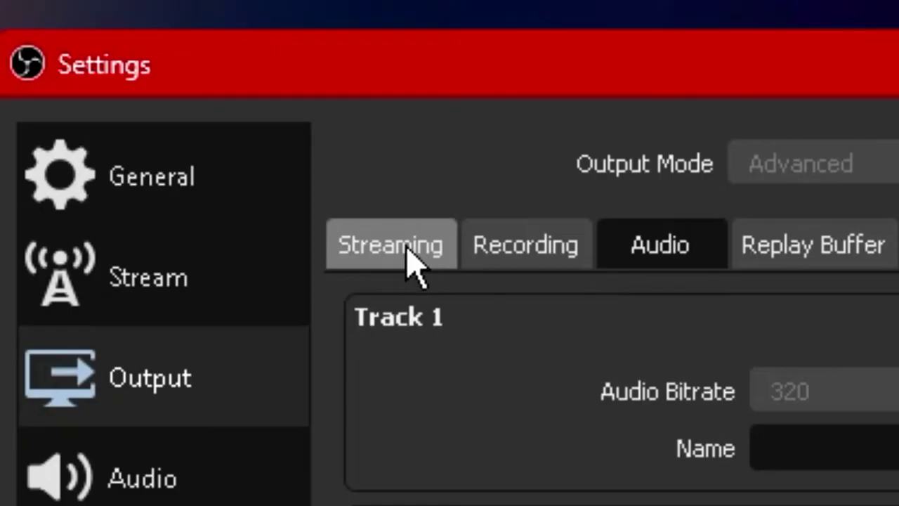
{"action": "left_click", "coordinate": [241, 71]}
{"action": "left_click", "coordinate": [272, 75]}
{"action": "left_click", "coordinate": [251, 71]}
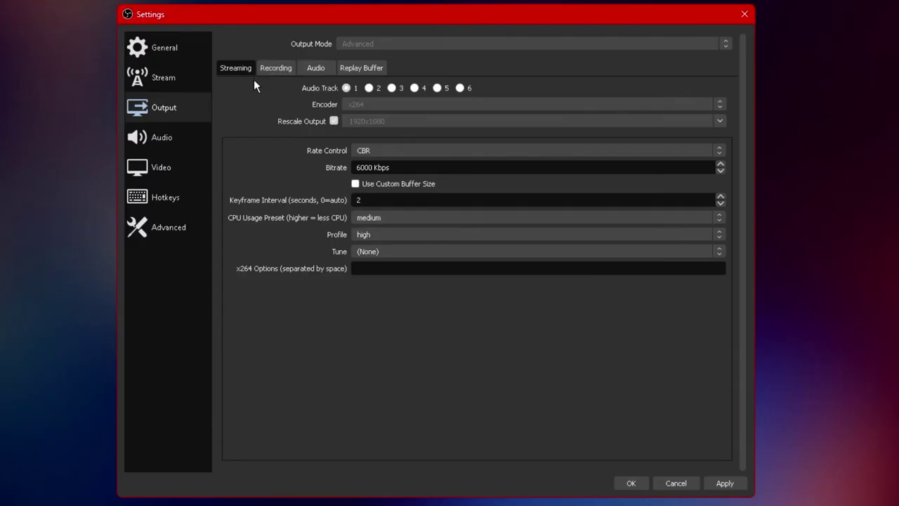
{"action": "left_click", "coordinate": [275, 66]}
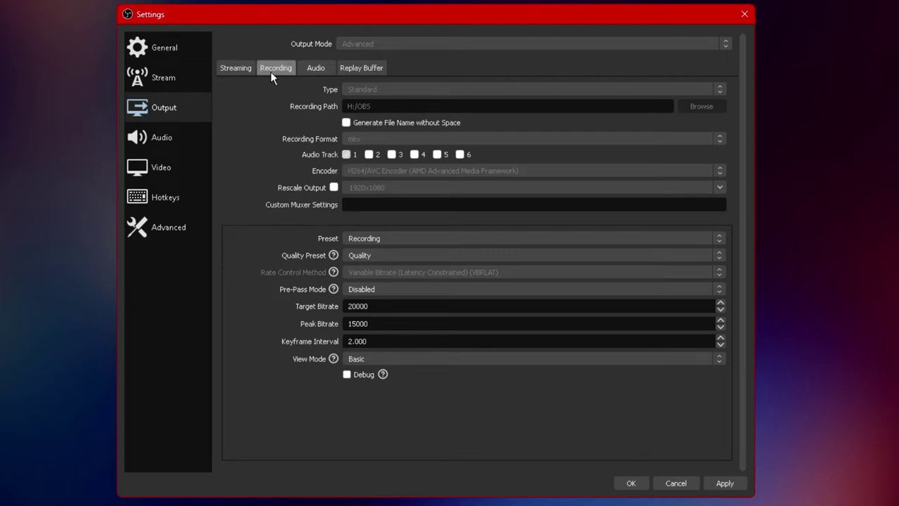
{"action": "left_click", "coordinate": [253, 64]}
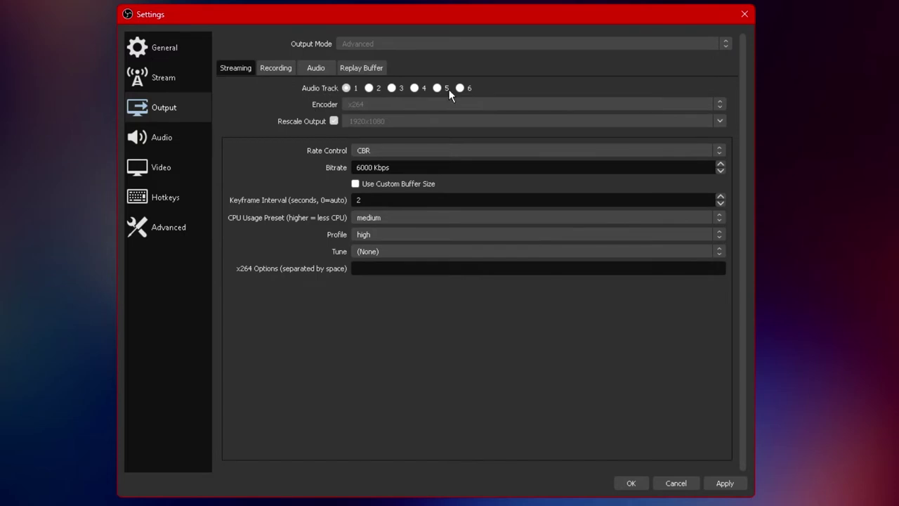
{"action": "left_click", "coordinate": [275, 69]}
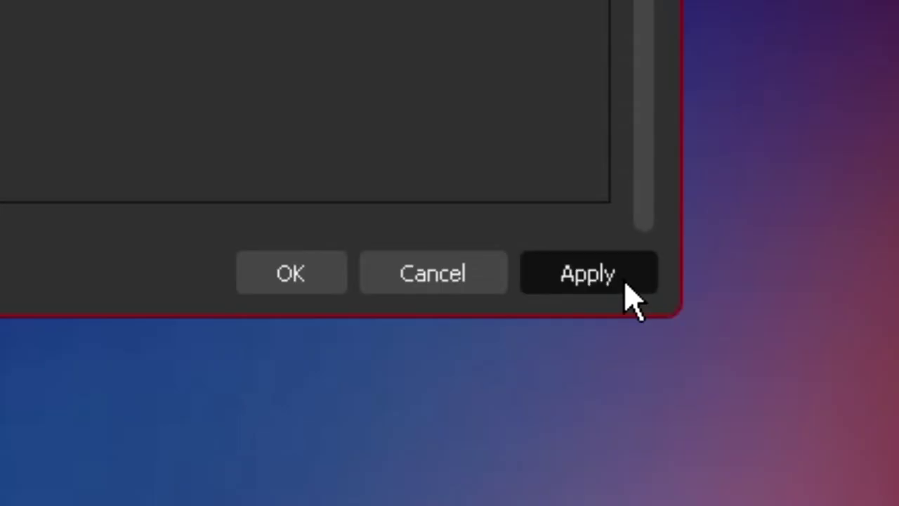
{"action": "left_click", "coordinate": [730, 484]}
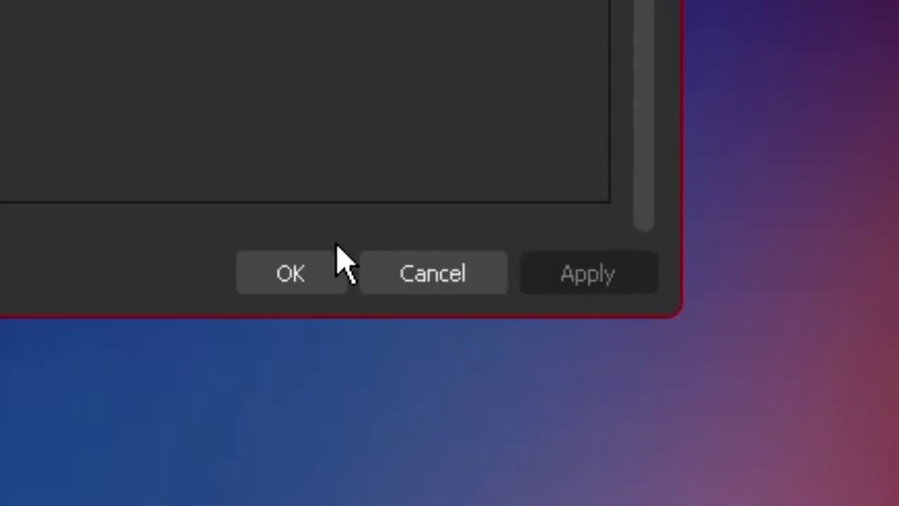
{"action": "left_click", "coordinate": [264, 280]}
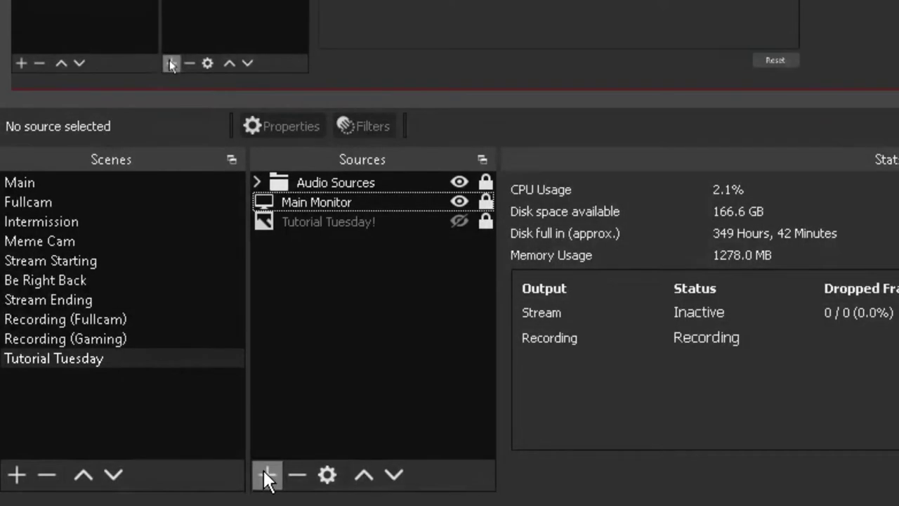
- Add an Audio Output Capture source named 'Headset'
{"action": "left_click", "coordinate": [109, 486]}
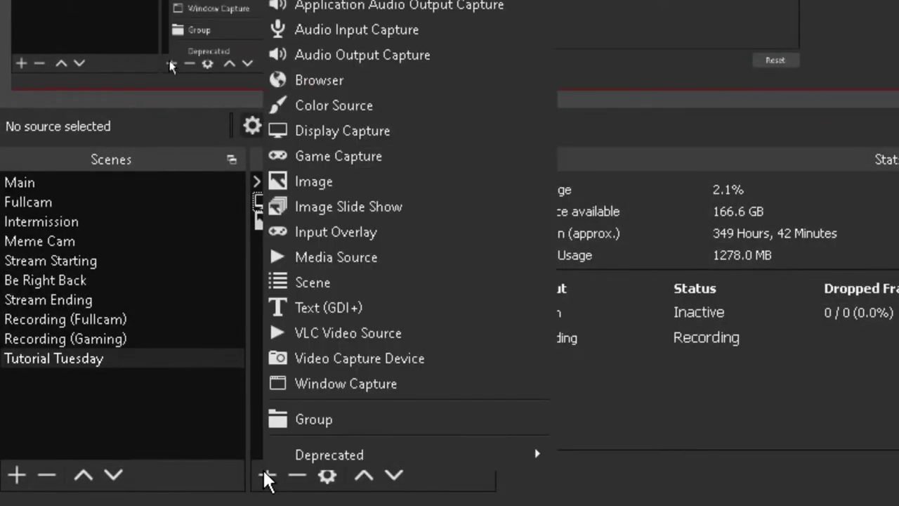
{"action": "left_click", "coordinate": [476, 56]}
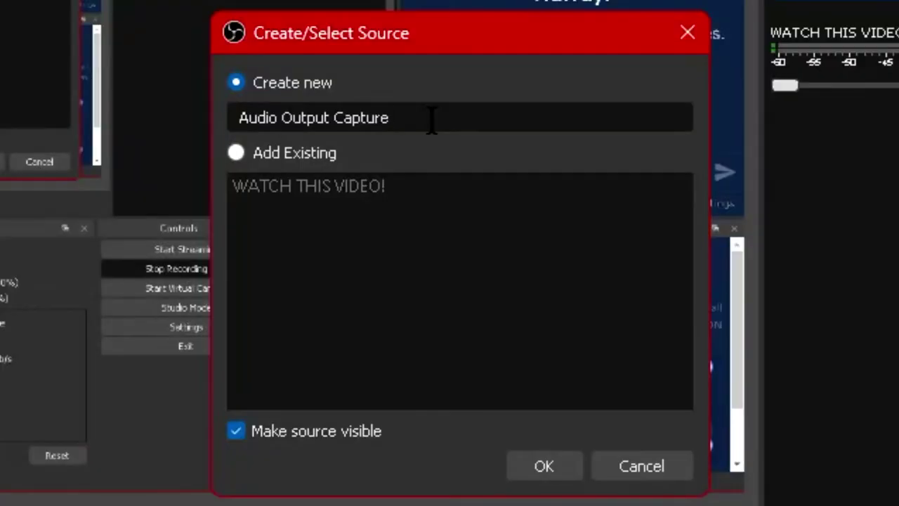
{"action": "left_click_drag", "start_coordinate": [431, 119], "coordinate": [203, 110]}
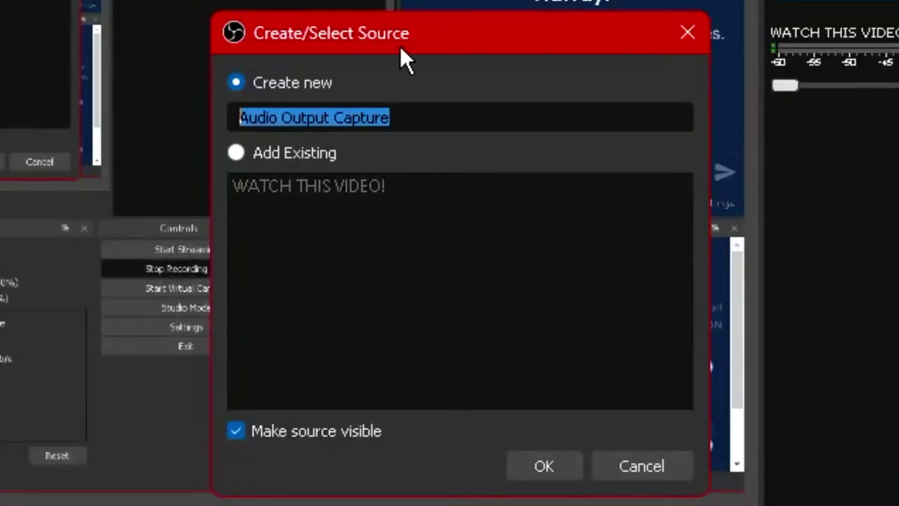
{"action": "type", "text": "Headset"}
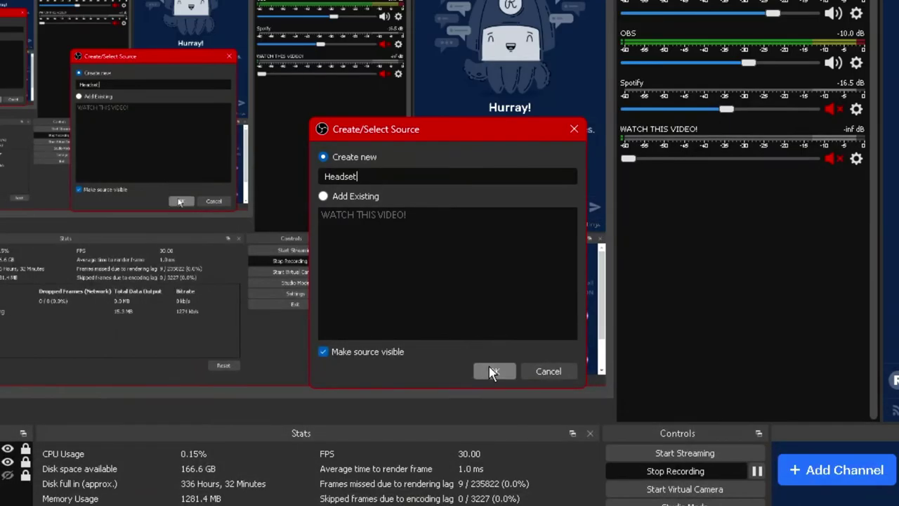
{"action": "left_click", "coordinate": [537, 464]}
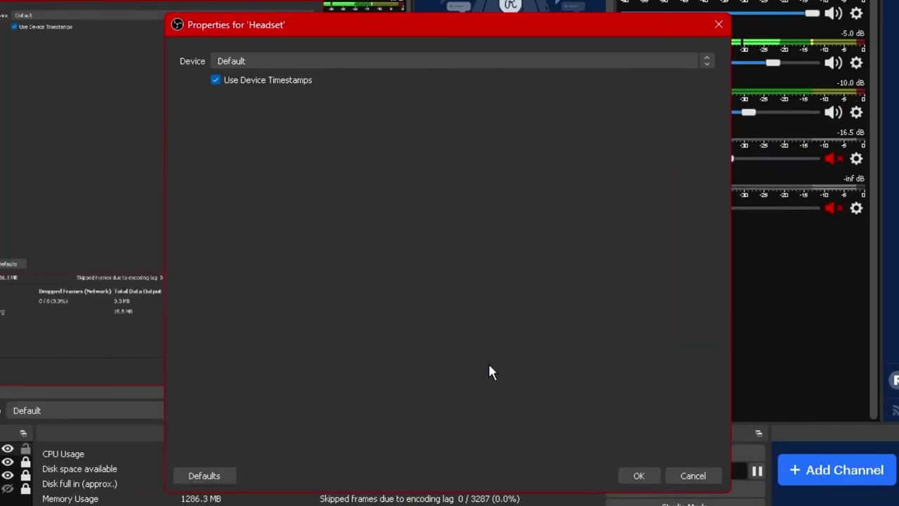
- Set the Headset source's device to Speakers (G733 Gaming Headset) and confirm
{"action": "left_click", "coordinate": [328, 62]}
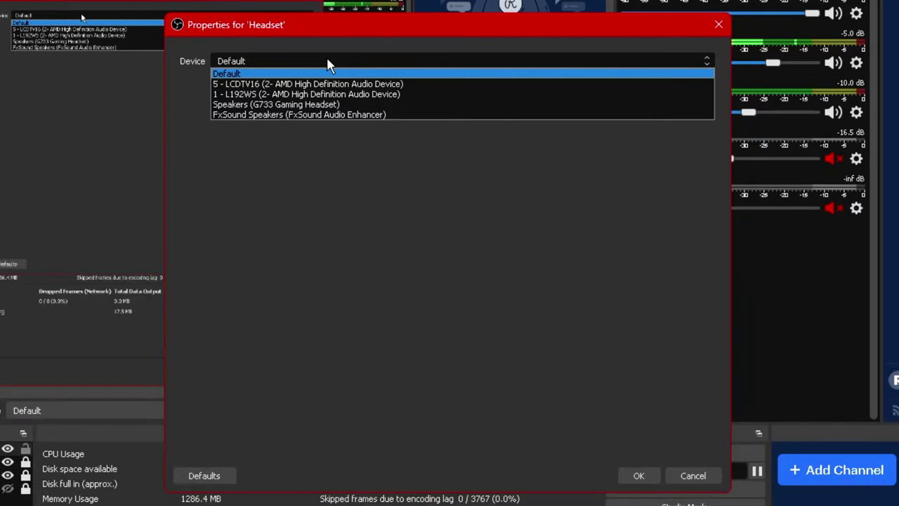
{"action": "left_click", "coordinate": [226, 104]}
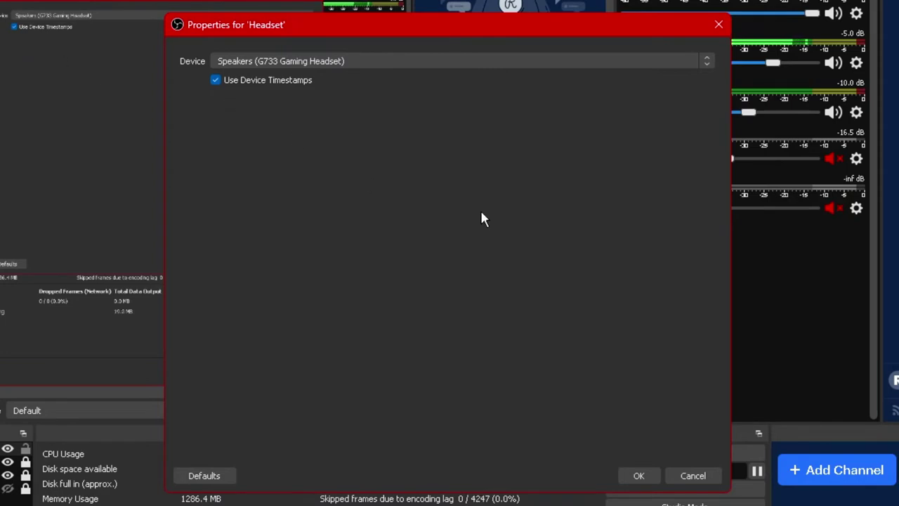
{"action": "left_click", "coordinate": [639, 476]}
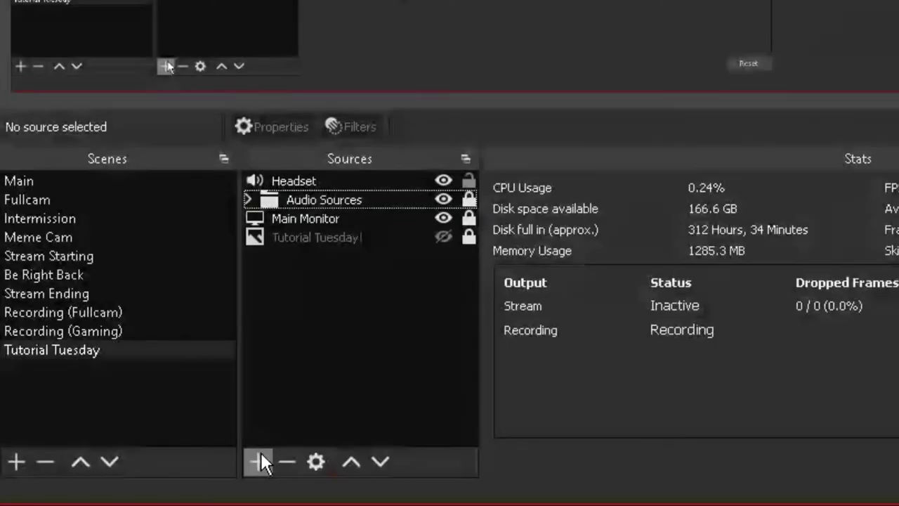
{"action": "left_click", "coordinate": [258, 461]}
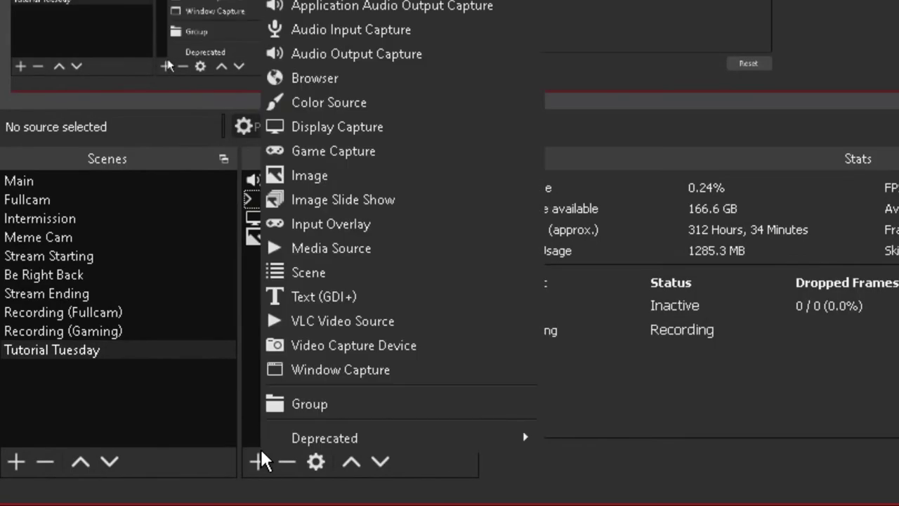
{"action": "left_click", "coordinate": [431, 31]}
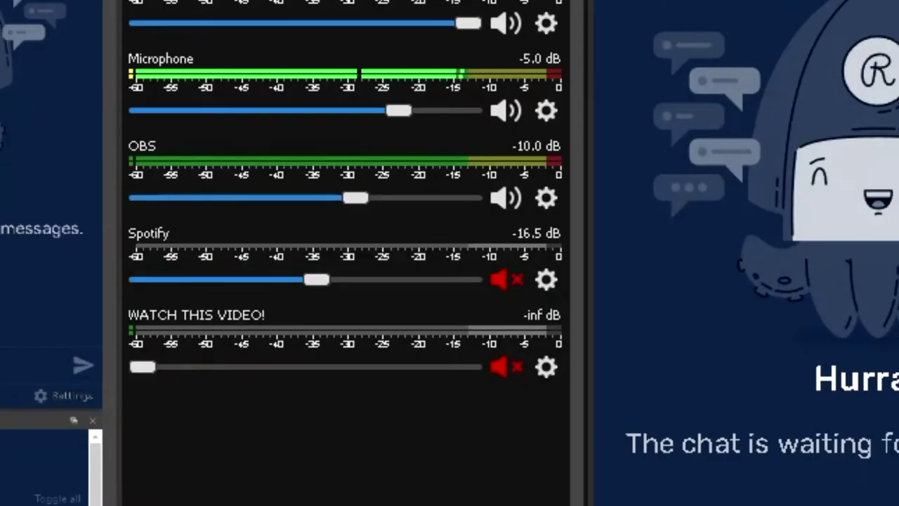
- Open Advanced Audio Properties from the Microphone's gear menu in the Audio Mixer
{"action": "left_click", "coordinate": [546, 111]}
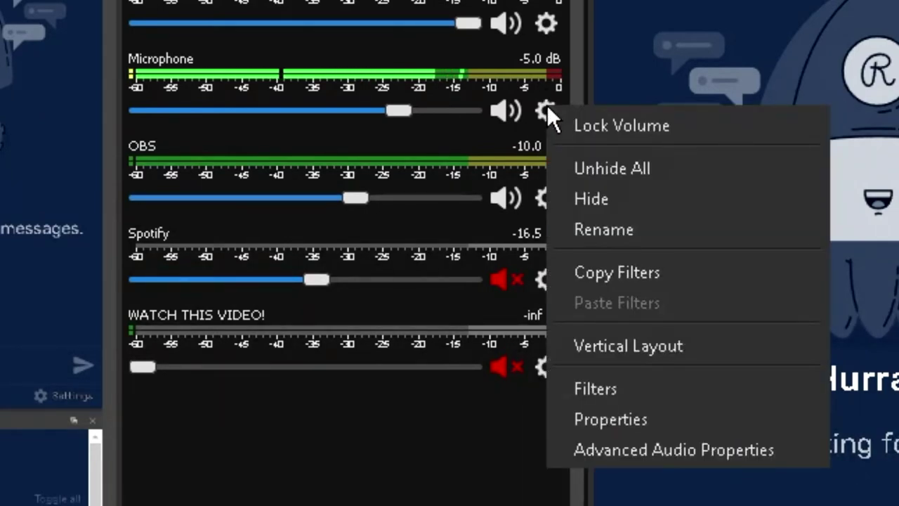
{"action": "left_click", "coordinate": [790, 441]}
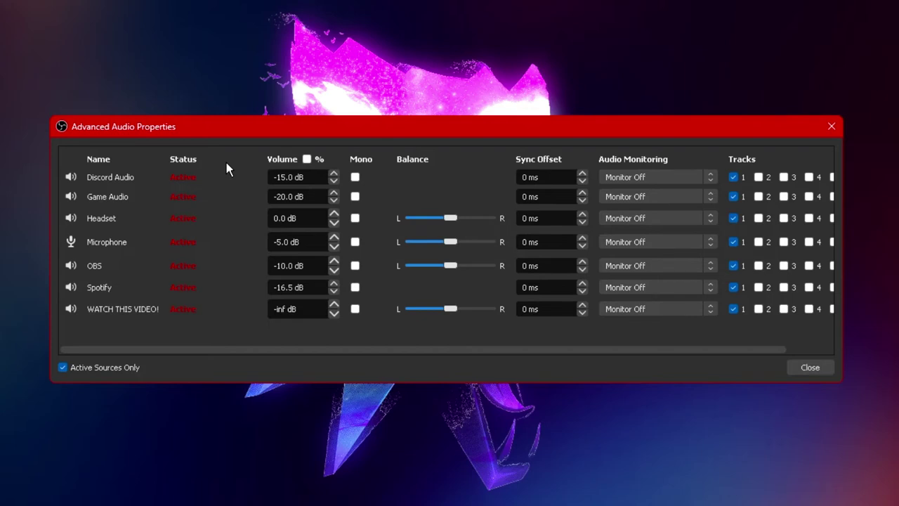
{"action": "left_click", "coordinate": [307, 160]}
{"action": "left_click", "coordinate": [306, 160]}
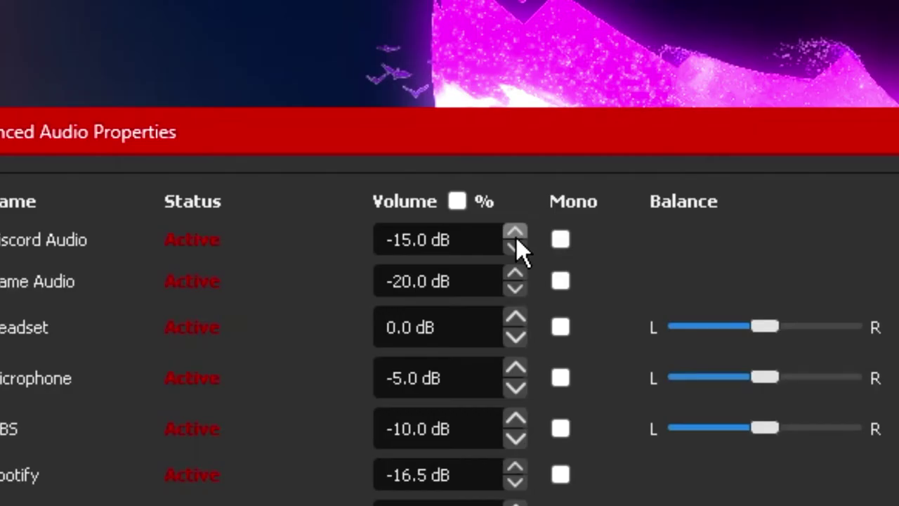
{"action": "left_click", "coordinate": [334, 173]}
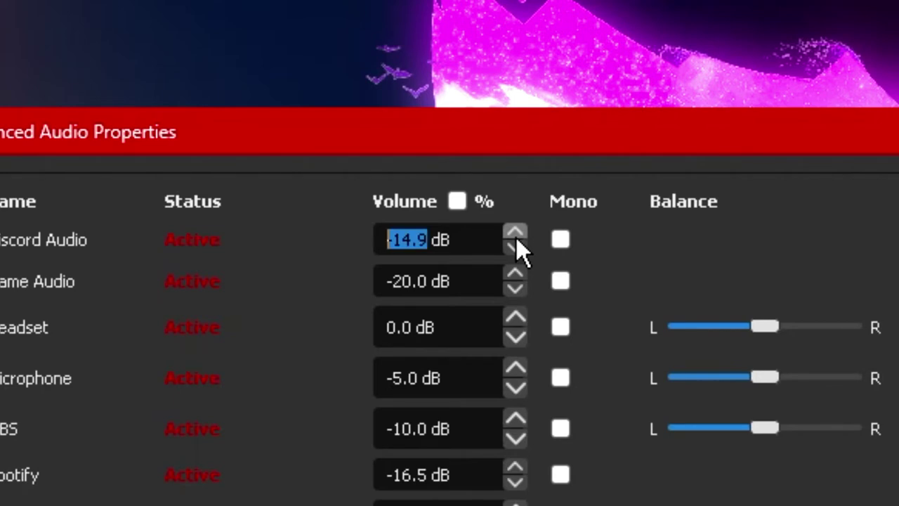
{"action": "left_click", "coordinate": [519, 250]}
{"action": "left_click_drag", "start_coordinate": [394, 239], "coordinate": [413, 240]}
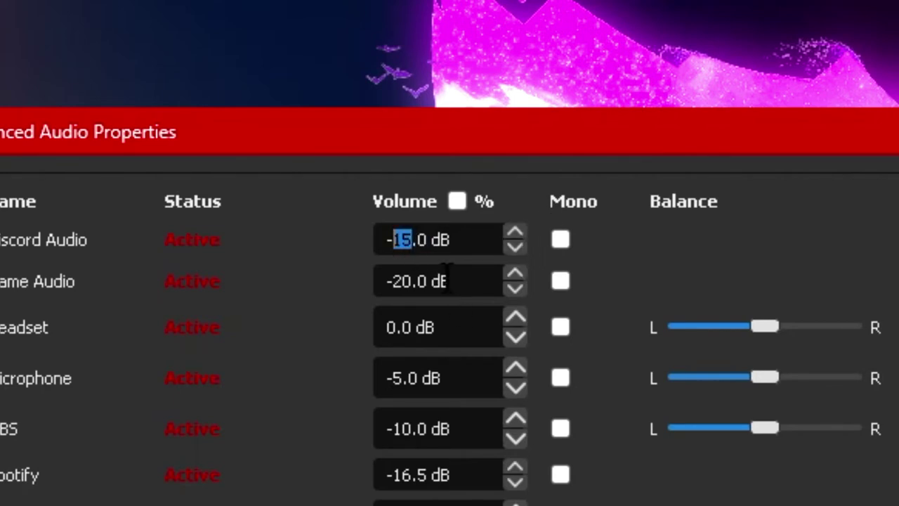
{"action": "type", "text": "14"}
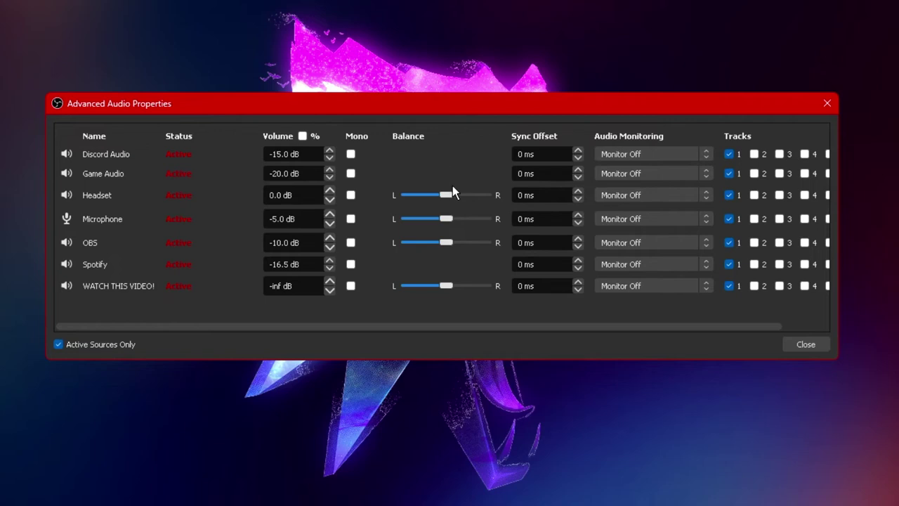
{"action": "left_click_drag", "start_coordinate": [446, 194], "coordinate": [417, 197]}
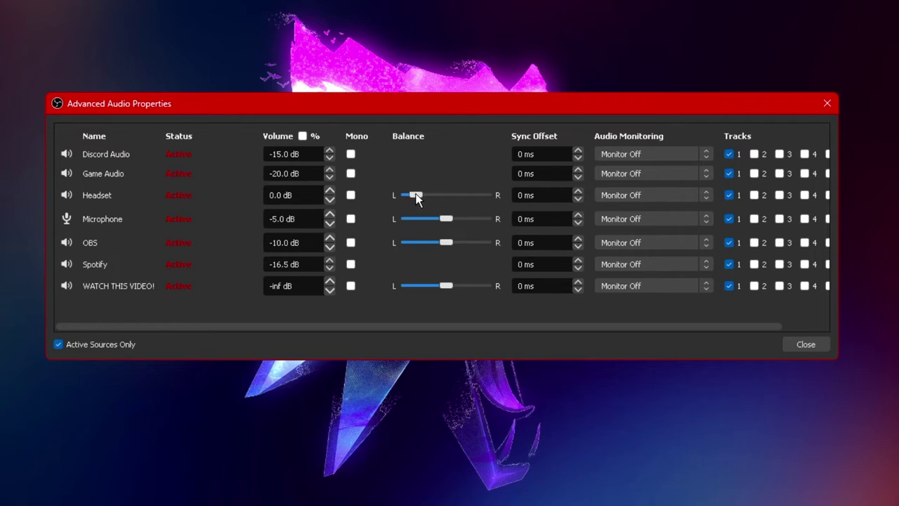
{"action": "double_click", "coordinate": [479, 200]}
{"action": "left_click", "coordinate": [577, 151]}
{"action": "left_click", "coordinate": [577, 151]}
{"action": "left_click", "coordinate": [578, 151]}
{"action": "left_click", "coordinate": [578, 150]}
{"action": "left_click", "coordinate": [576, 159]}
{"action": "left_click", "coordinate": [664, 222]}
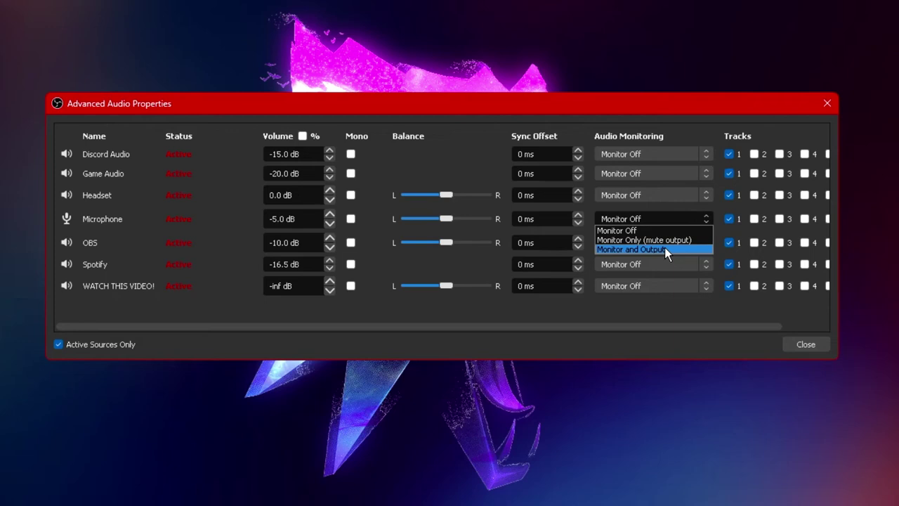
{"action": "left_click", "coordinate": [661, 218]}
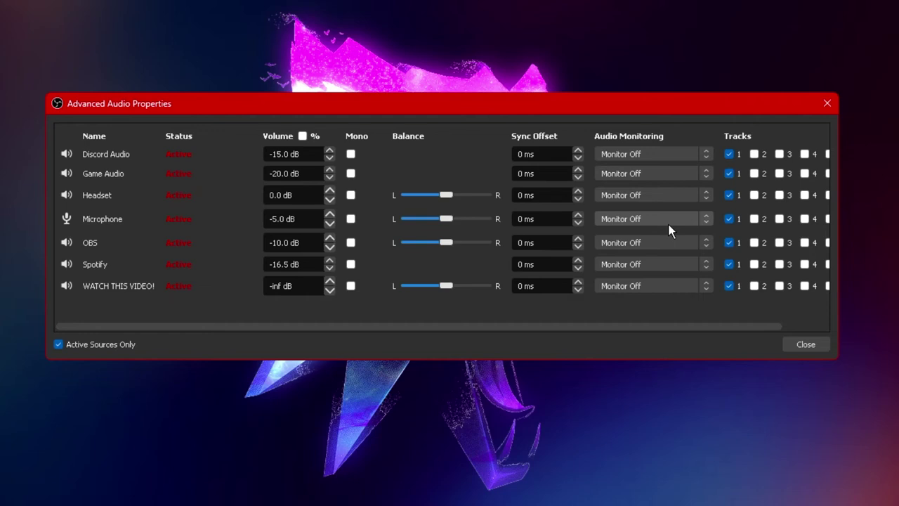
{"action": "scroll", "coordinate": [740, 141], "scroll_direction": "right", "scroll_amount": 2}
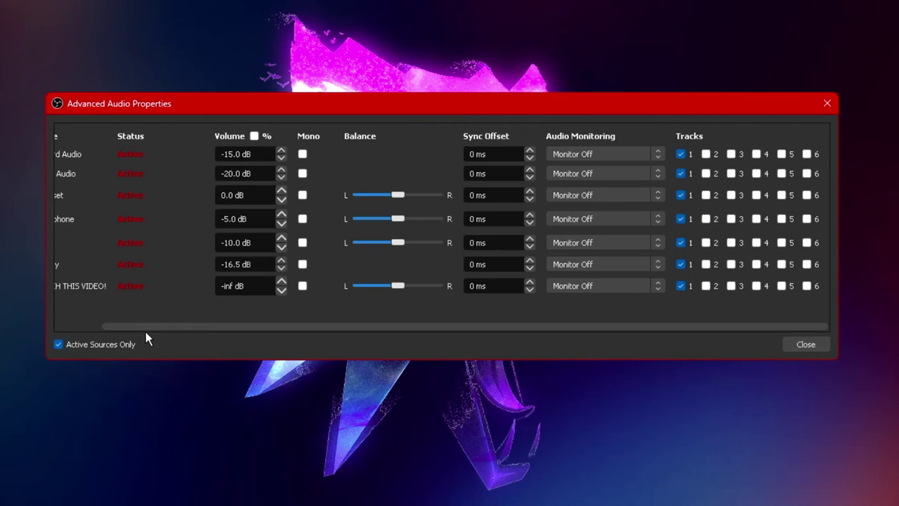
- Include inactive sources and take Sound Alerts off Tracks 2, 3, 4 and 6
{"action": "left_click", "coordinate": [94, 345]}
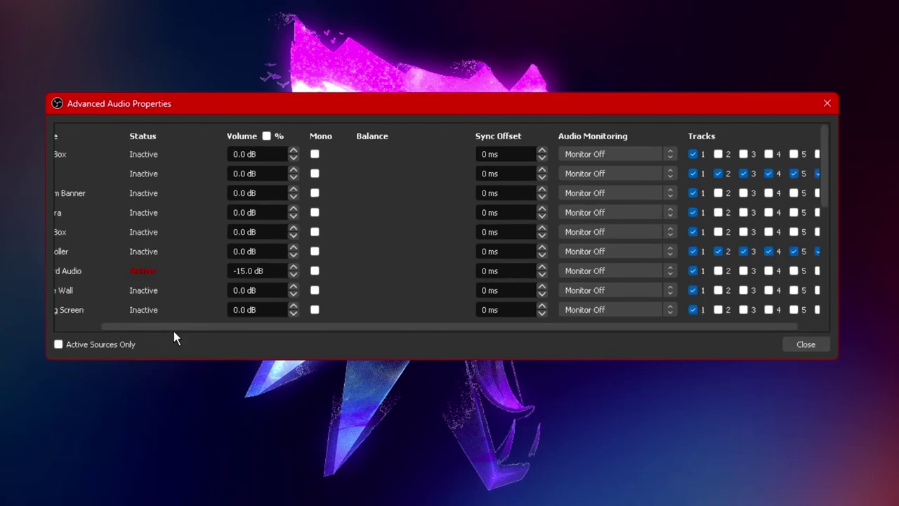
{"action": "left_click_drag", "start_coordinate": [170, 327], "coordinate": [85, 330]}
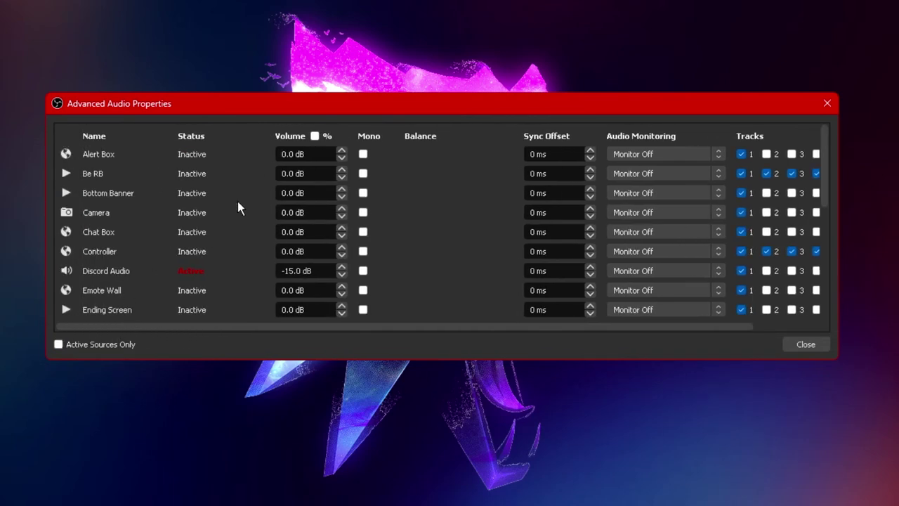
{"action": "scroll", "coordinate": [212, 178], "scroll_direction": "down", "scroll_amount": 6}
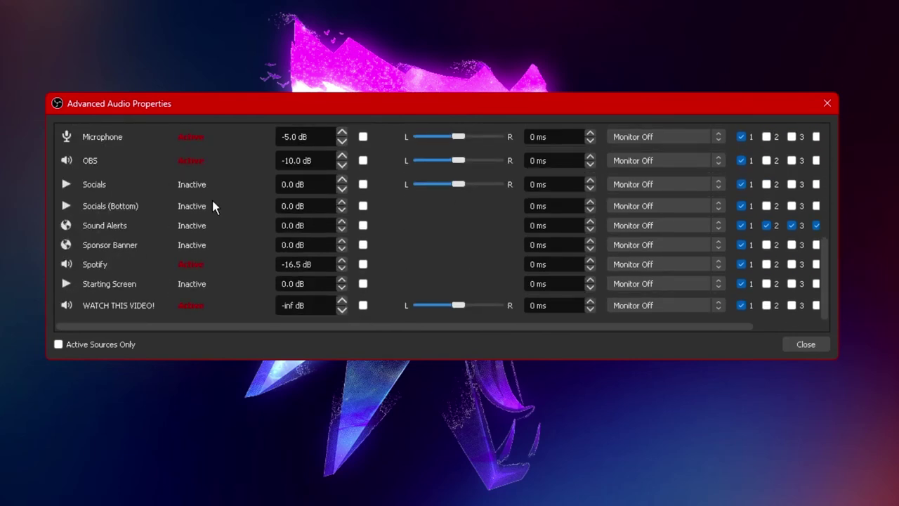
{"action": "scroll", "coordinate": [213, 200], "scroll_direction": "right", "scroll_amount": 3}
{"action": "left_click", "coordinate": [696, 226]}
{"action": "left_click", "coordinate": [721, 225]}
{"action": "left_click", "coordinate": [746, 226]}
{"action": "left_click", "coordinate": [797, 226]}
- Remove Be RB from Tracks 2 through 6
{"action": "scroll", "coordinate": [776, 243], "scroll_direction": "up", "scroll_amount": 5}
{"action": "left_click", "coordinate": [696, 174]}
{"action": "left_click", "coordinate": [696, 173]}
{"action": "left_click", "coordinate": [722, 173]}
{"action": "left_click", "coordinate": [747, 173]}
{"action": "left_click", "coordinate": [771, 174]}
{"action": "left_click", "coordinate": [797, 173]}
- Remove Controller from Tracks 6, 5 and 2, leaving only Track 1
{"action": "left_click", "coordinate": [796, 250]}
{"action": "left_click", "coordinate": [772, 251]}
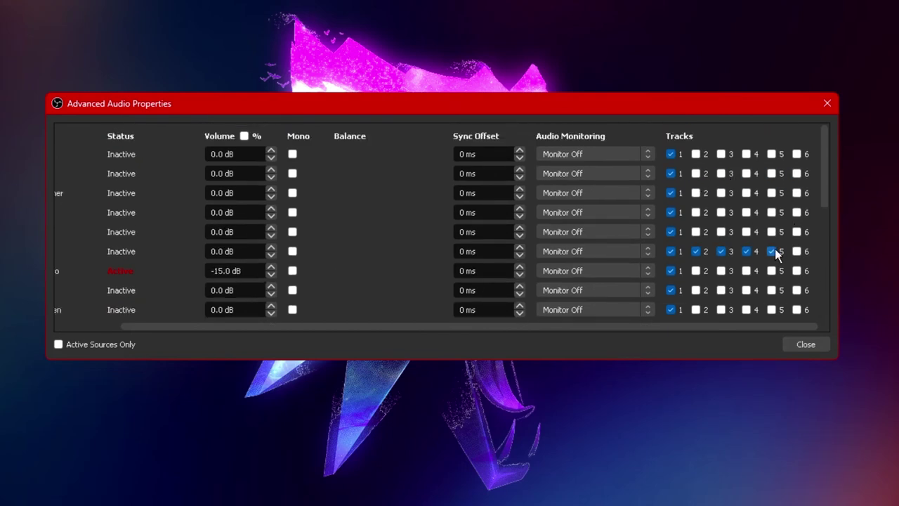
{"action": "left_click", "coordinate": [693, 251]}
{"action": "scroll", "coordinate": [707, 211], "scroll_direction": "down", "scroll_amount": 5}
{"action": "scroll", "coordinate": [708, 225], "scroll_direction": "up", "scroll_amount": 5}
{"action": "scroll", "coordinate": [700, 244], "scroll_direction": "down", "scroll_amount": 5}
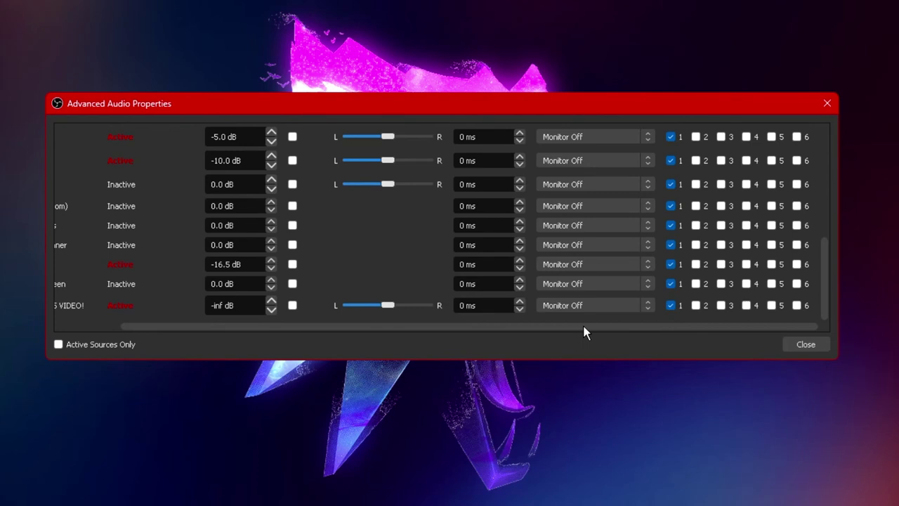
- Scroll the Advanced Audio Properties table back to its left side
{"action": "left_click_drag", "start_coordinate": [584, 326], "coordinate": [254, 270]}
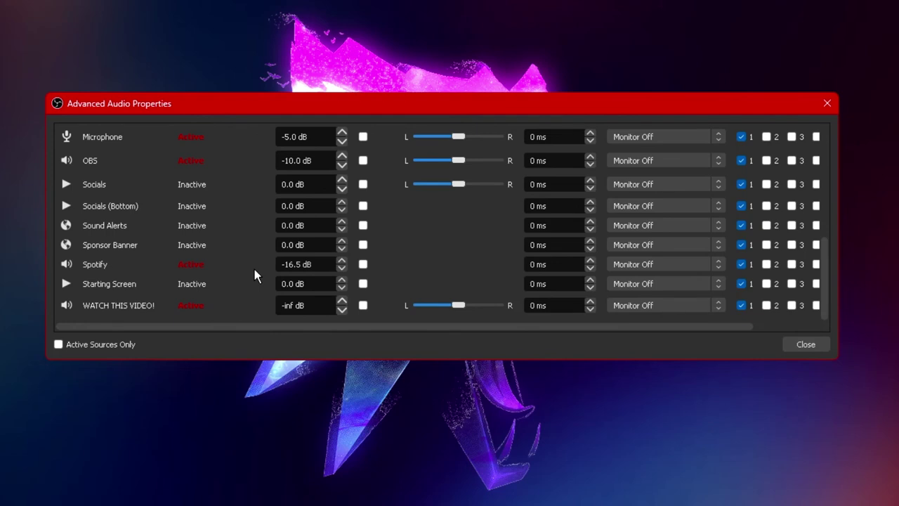